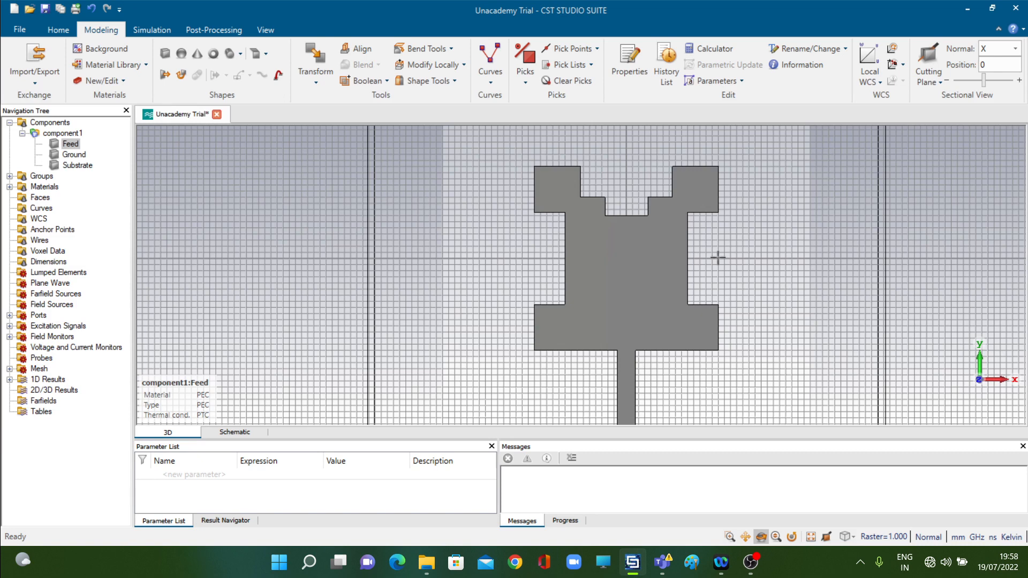
Start an extruded profile defined by numeric points and name the solid slotright2nd.
left_click(165, 74)
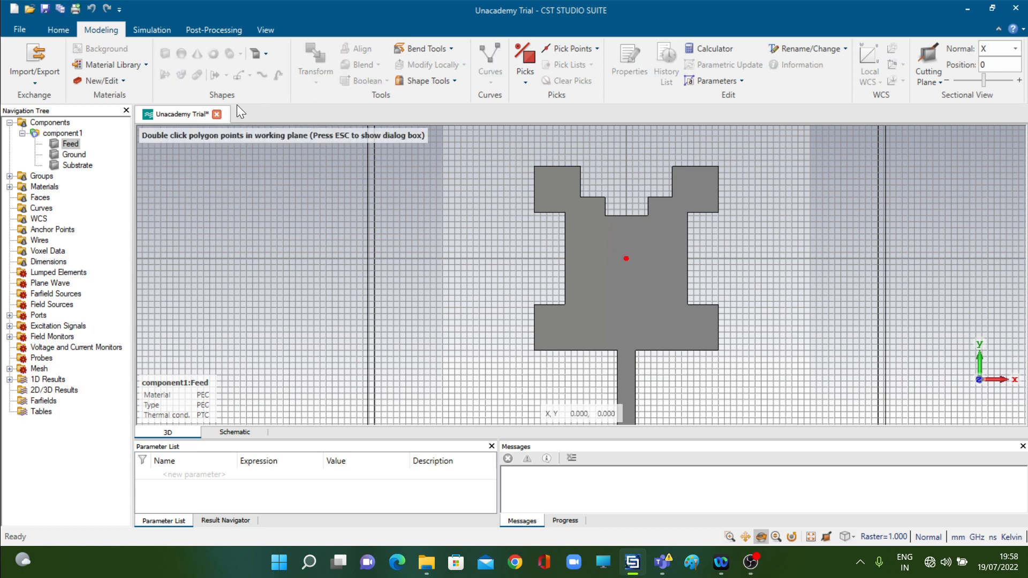
key("Escape")
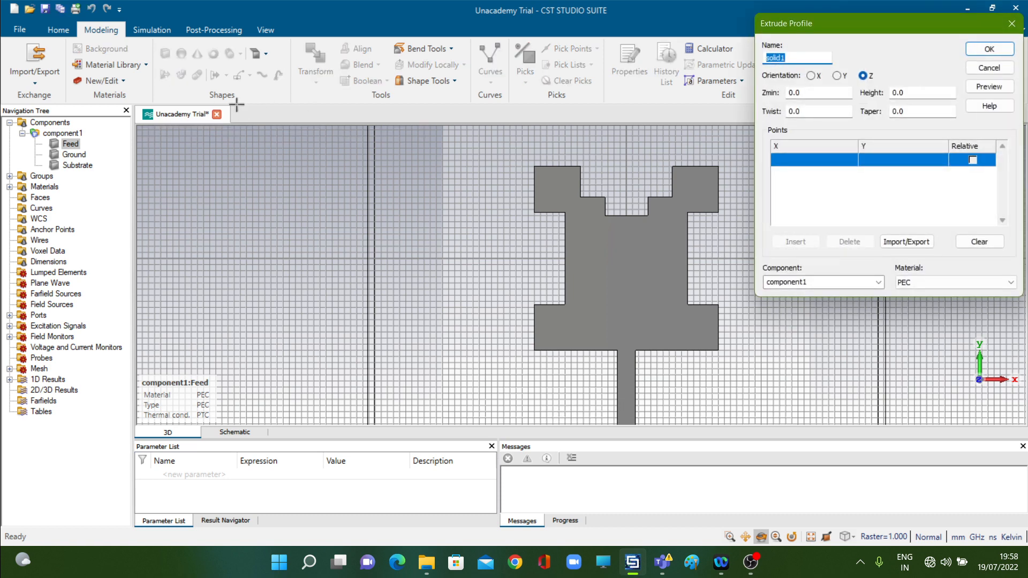
type("slotright2nd")
Set Zmin to 1.6 and the height to 0.002 for the slotright2nd profile.
left_click(801, 93)
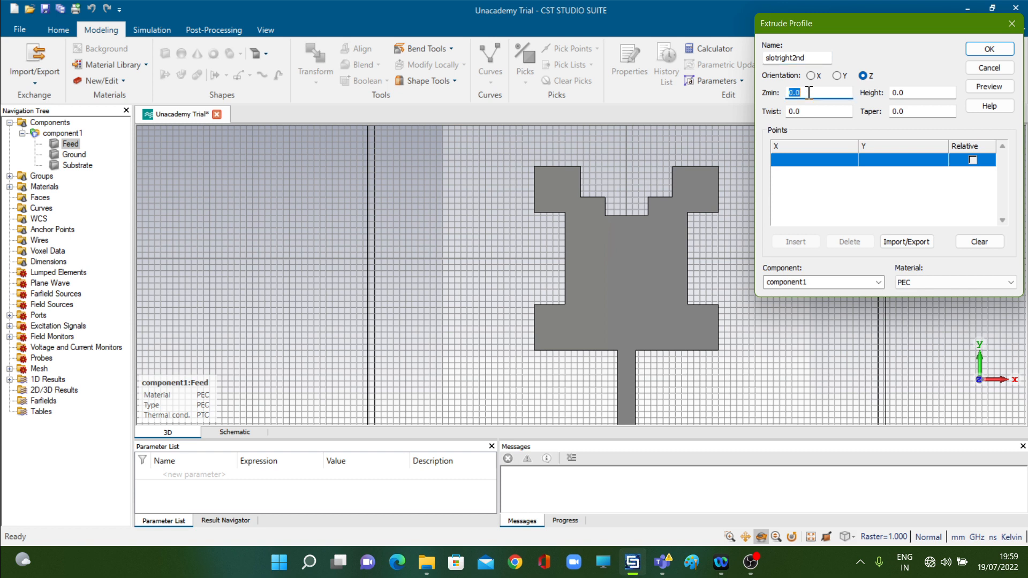
key("BackSpace")
key("BackSpace")
key("BackSpace")
type("1.6")
key("Tab")
type("1")
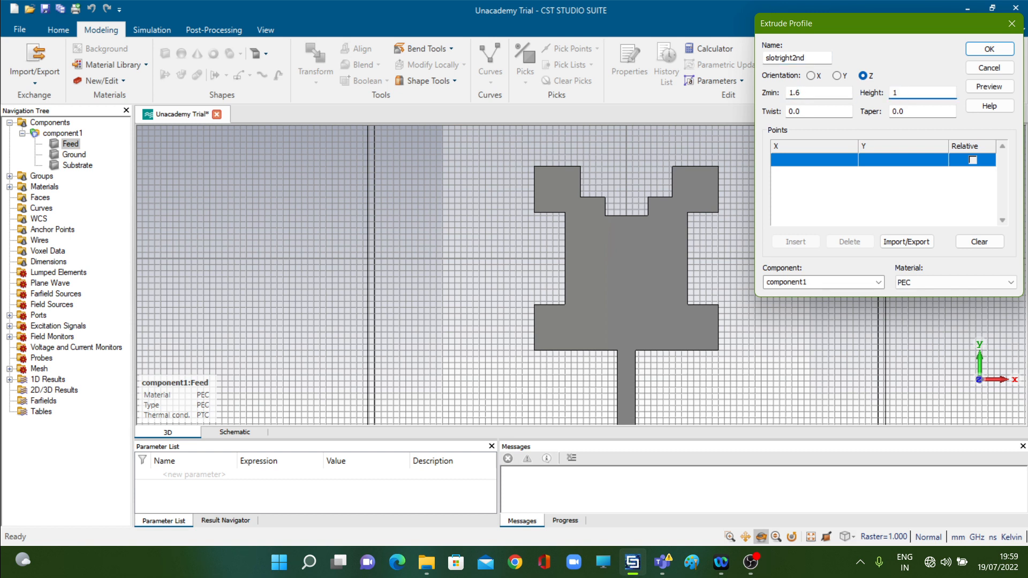
key("BackSpace")
type("0.002")
Enter the first two profile points of slotright2nd at X 10, Y 3.5 and X 10, Y -3.5.
left_click(798, 160)
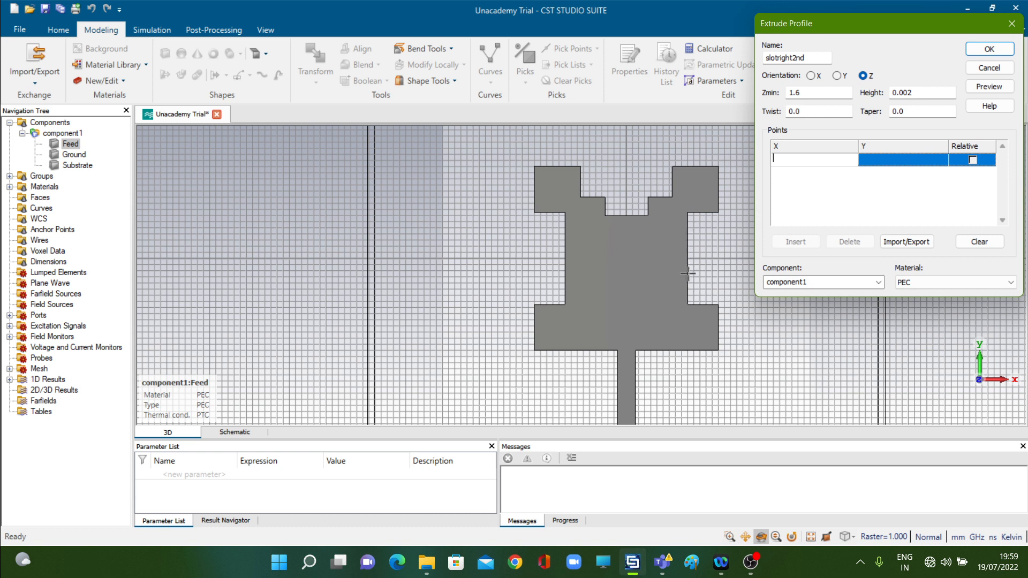
type("10")
type("3.5")
key("BackSpace")
key("BackSpace")
key("BackSpace")
type("3.5")
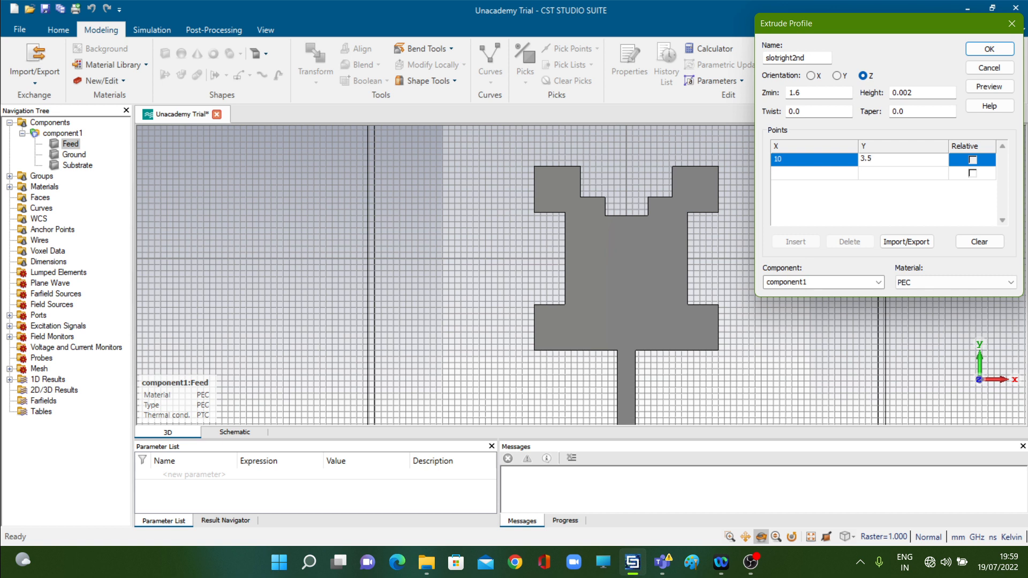
key("Return")
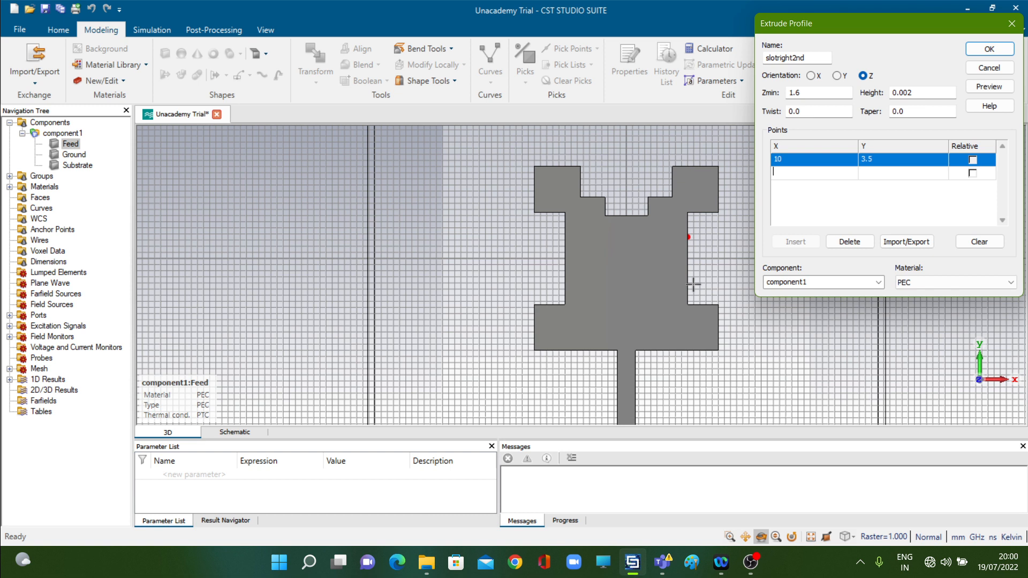
type("10")
key("Tab")
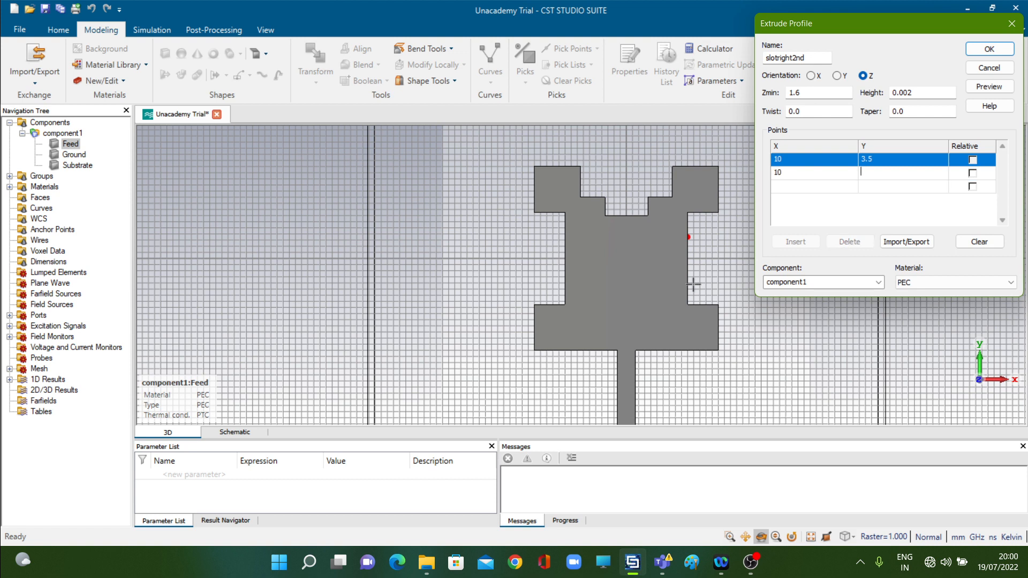
type("-3.5")
key("Tab")
Add the points X 7, Y -3.5 and X 7, Y 3.5, then preview and create the slotright2nd solid.
type("7")
key("Tab")
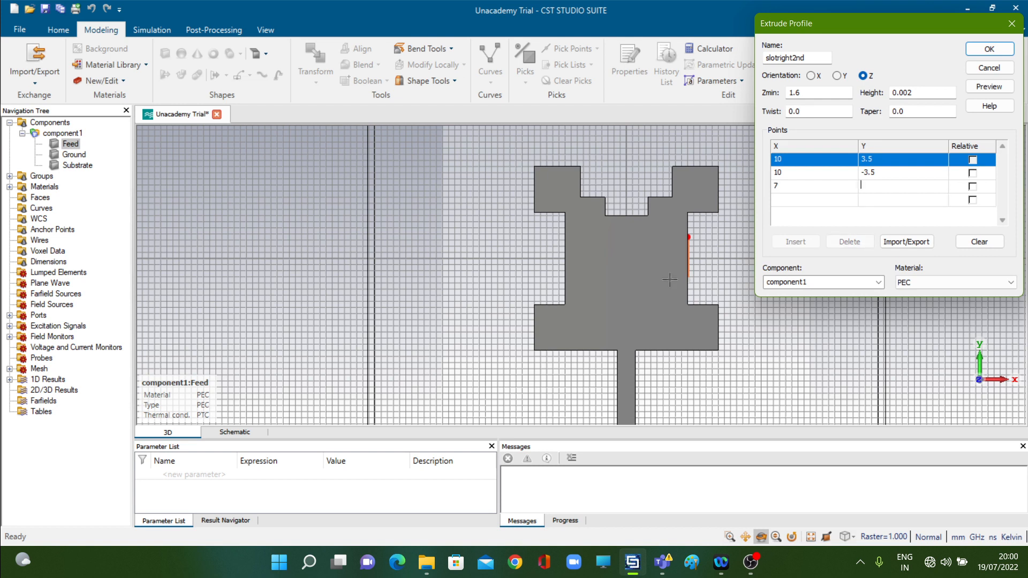
type("-3.5")
key("Return")
type("7")
key("Tab")
type("3.5")
left_click(987, 84)
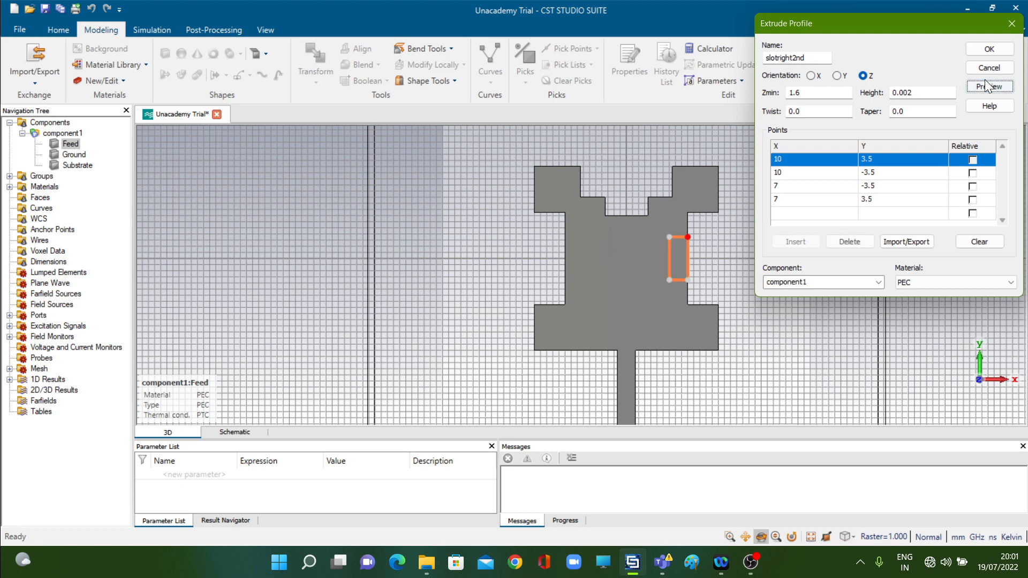
left_click(990, 49)
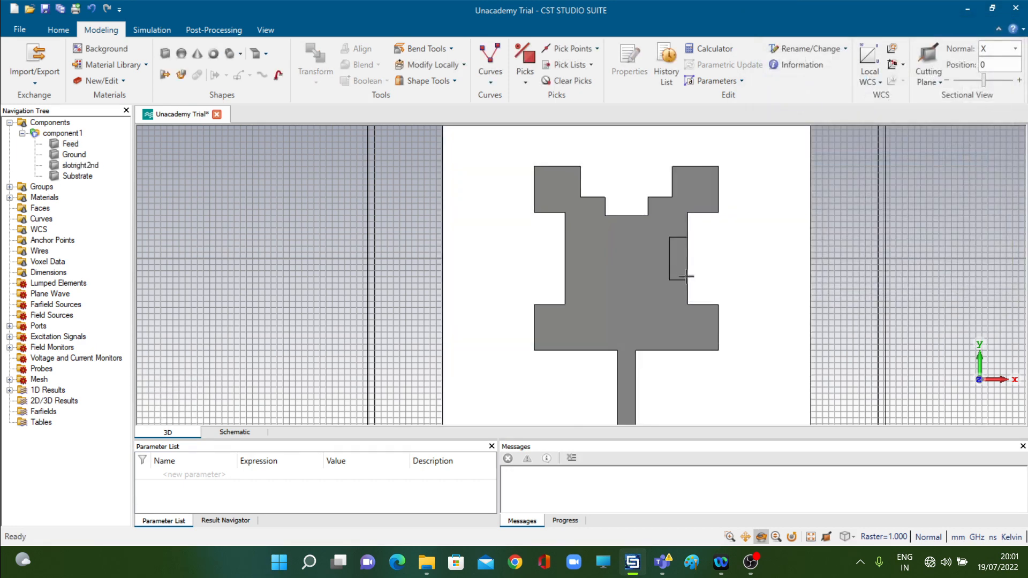
Subtract the slotright2nd solid from Feed to cut the slot in the patch's right edge.
left_click(617, 280)
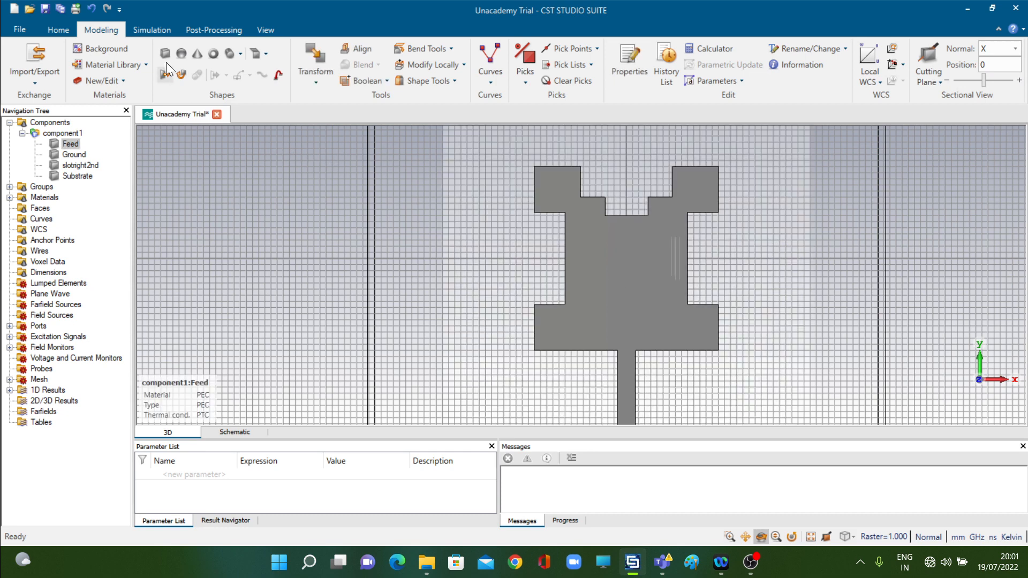
left_click(388, 82)
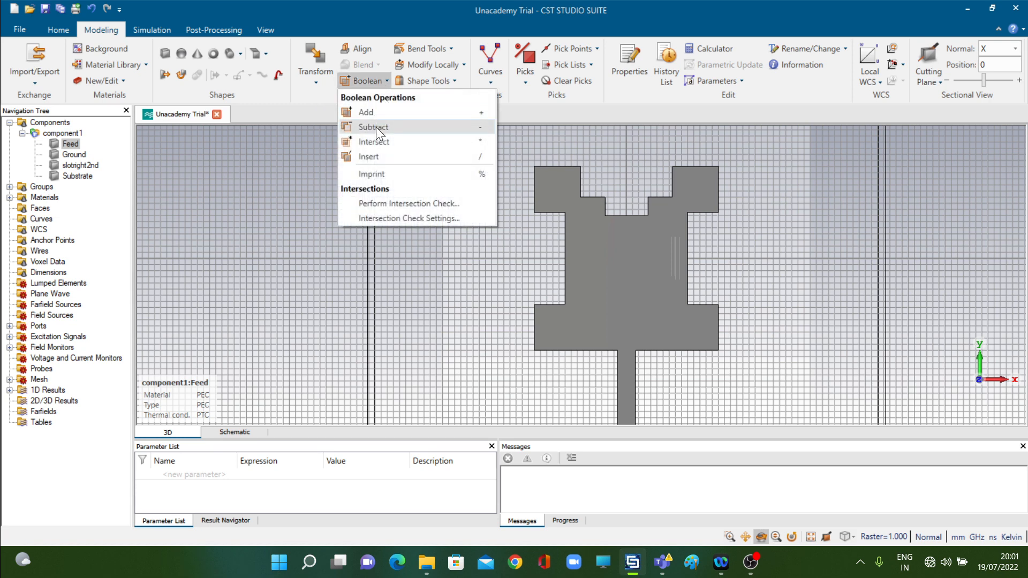
left_click(377, 128)
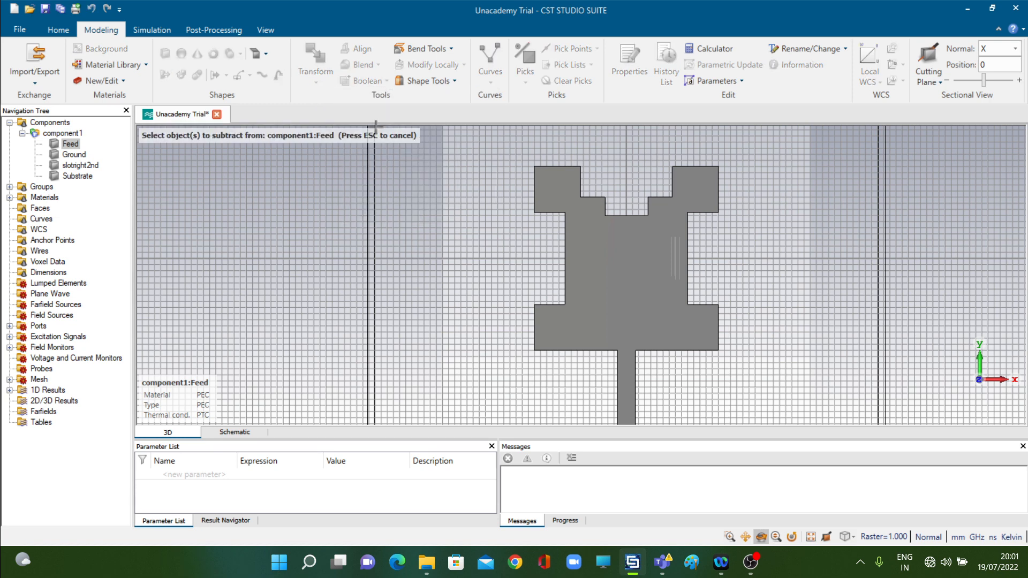
left_click(86, 165)
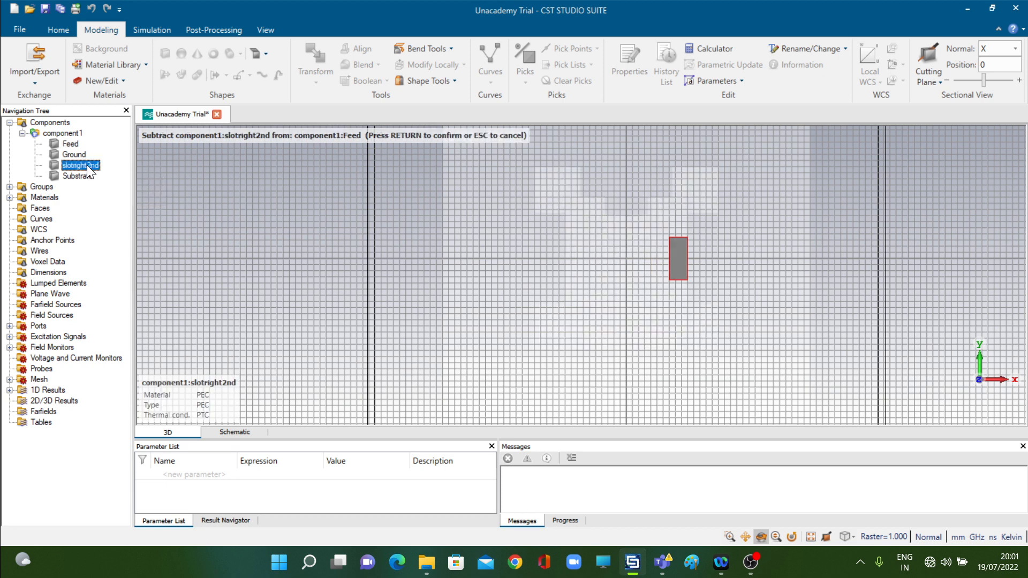
key("Return")
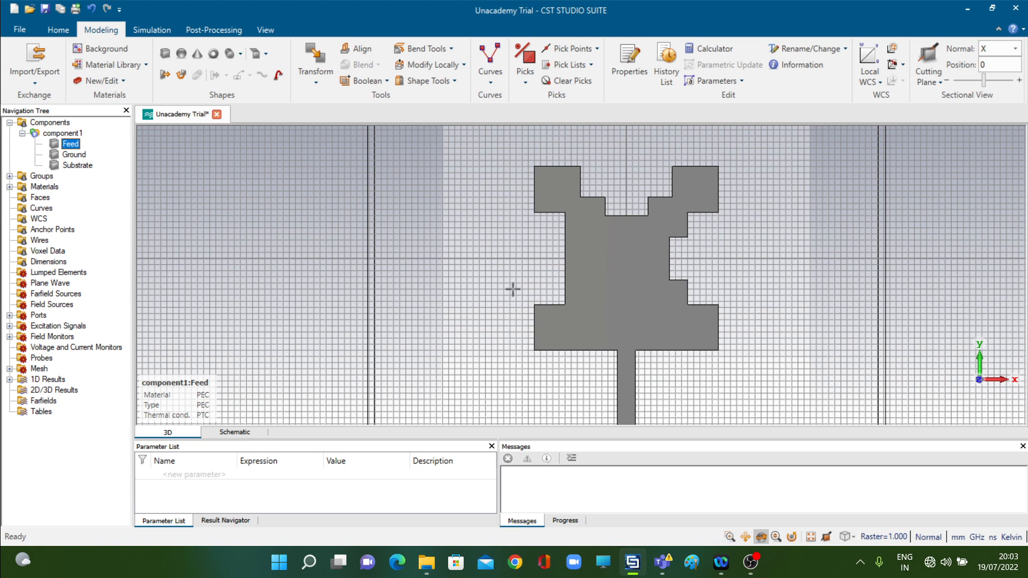
Start another extruded profile defined by numeric points and name the solid slotleft2nd.
left_click(164, 75)
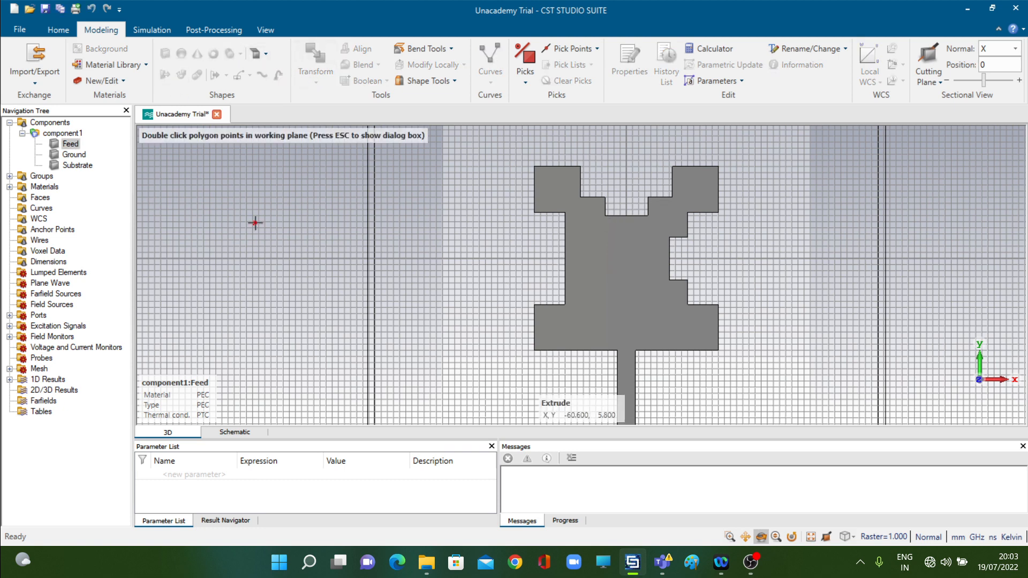
key("Escape")
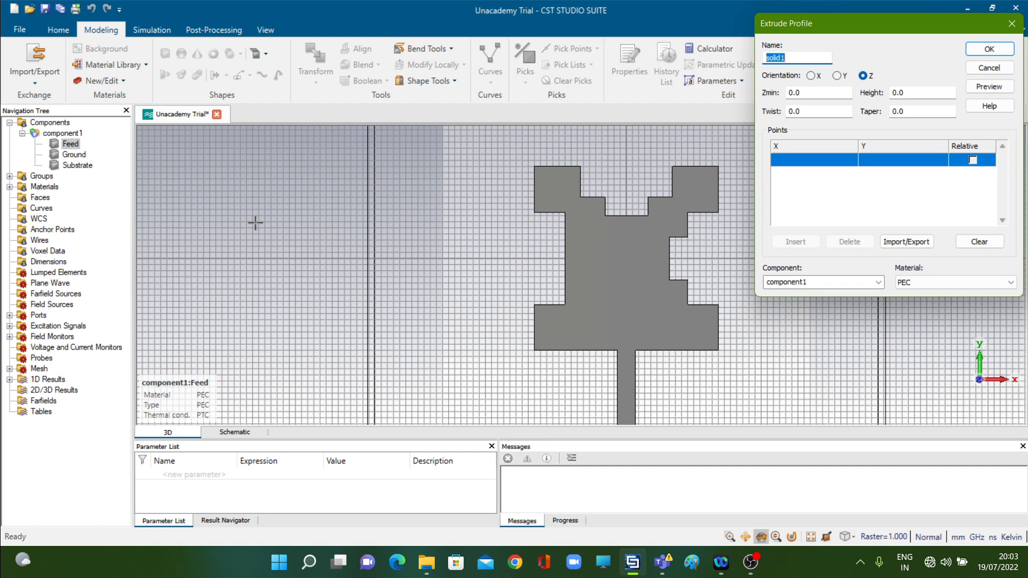
type("slotleft2nd")
Set Zmin to 1.6 and the height to 0.002 for the slotleft2nd profile.
double_click(814, 93)
type("1")
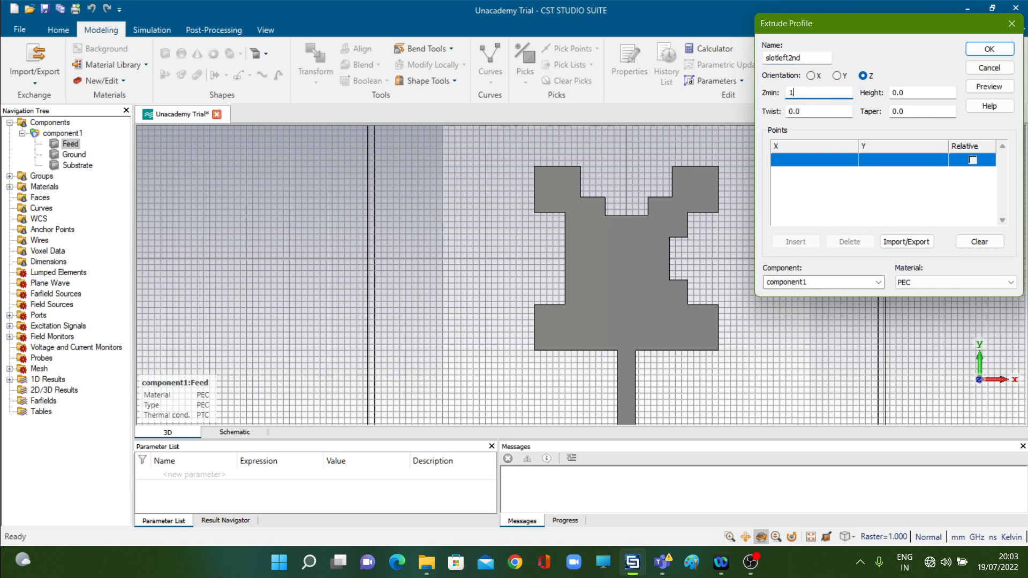
type(".6")
key("Tab")
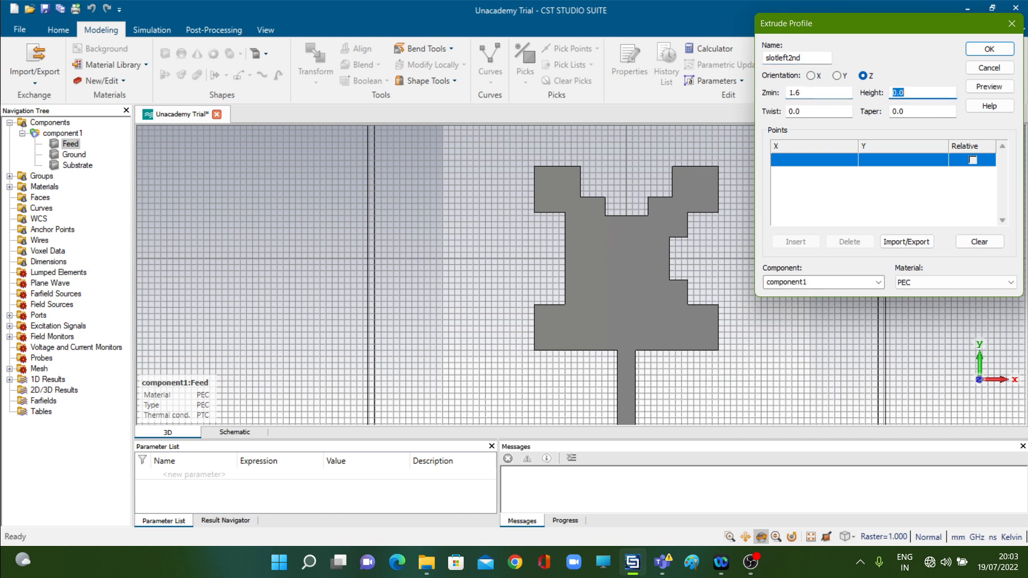
type("0.002")
Enter the first two profile points of slotleft2nd at X -10, Y 3.5 and X -10, Y -3.5.
left_click(788, 158)
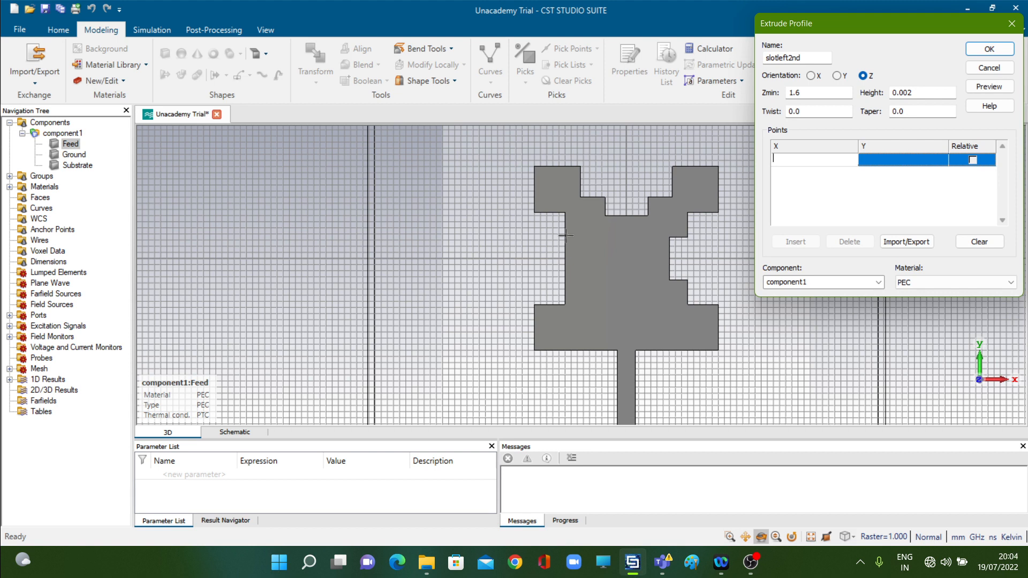
type("-10")
key("Tab")
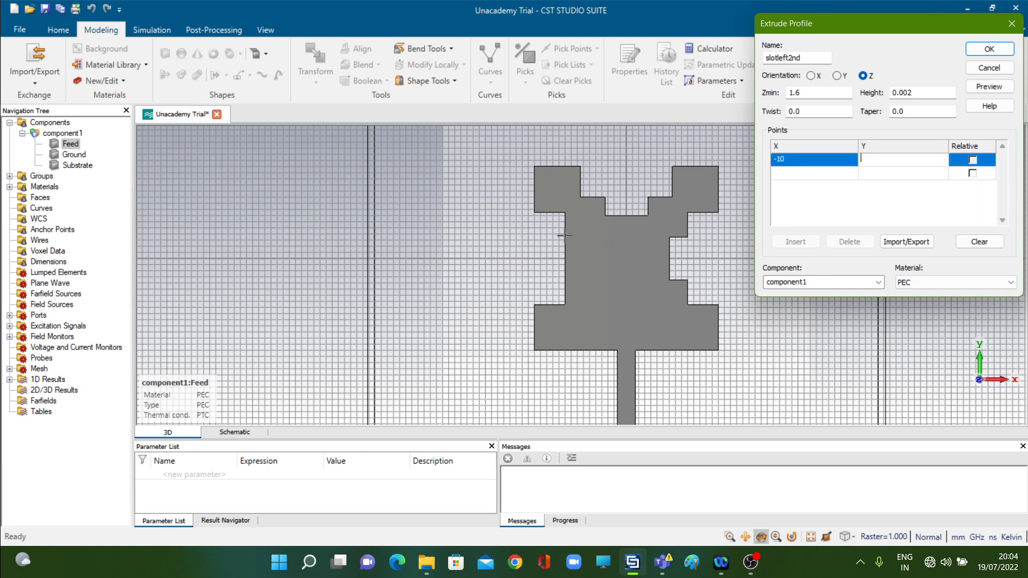
type("3.5")
key("Return")
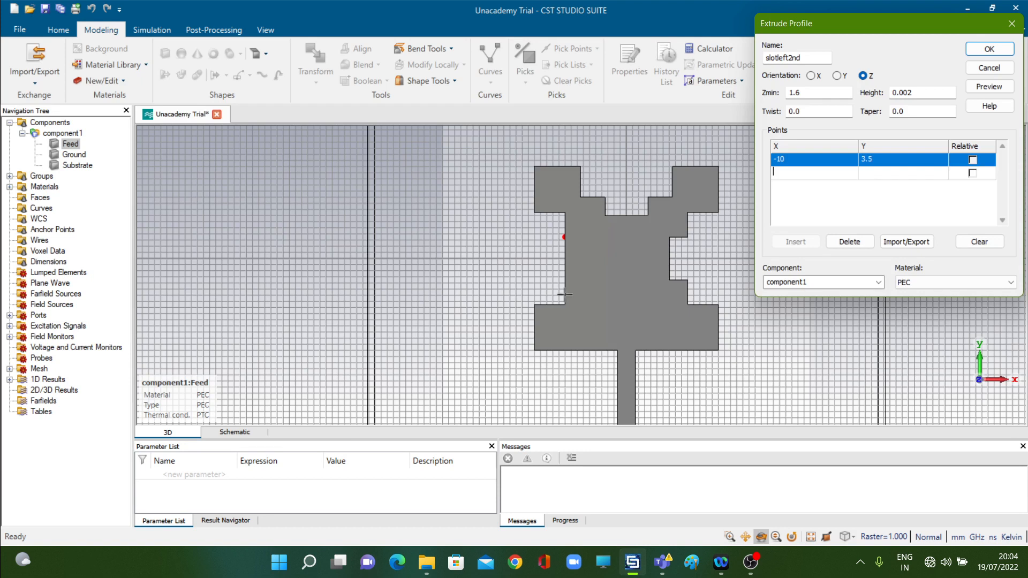
type("-10")
key("Tab")
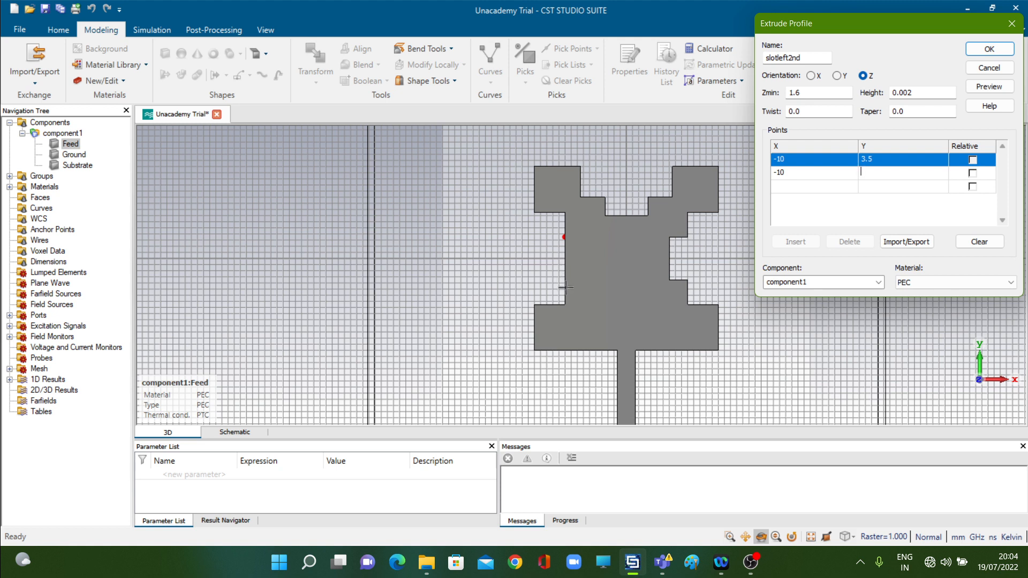
type("-3.5")
key("Return")
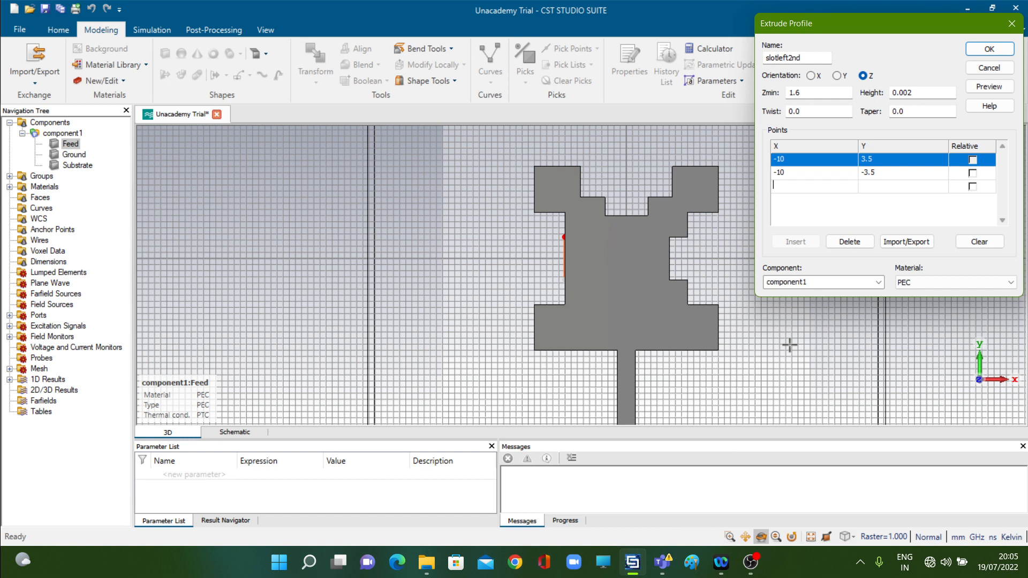
Add the points X -7, Y -3.5 and X -7, Y 3.5, then preview and create the slotleft2nd solid.
type("-7")
key("Tab")
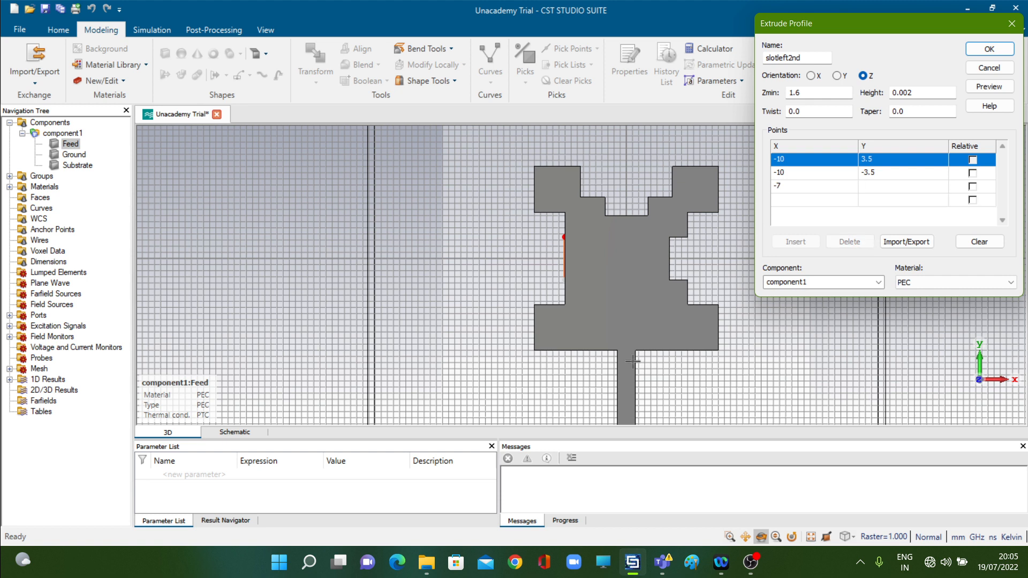
type("-3.5")
key("Return")
type("-7")
key("Tab")
type("3.5")
left_click(985, 85)
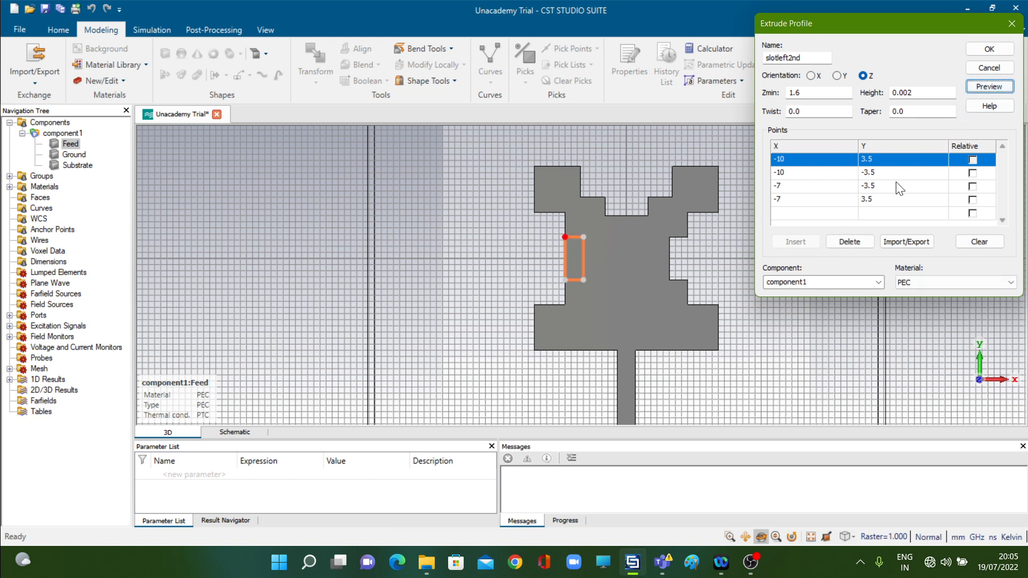
left_click(983, 51)
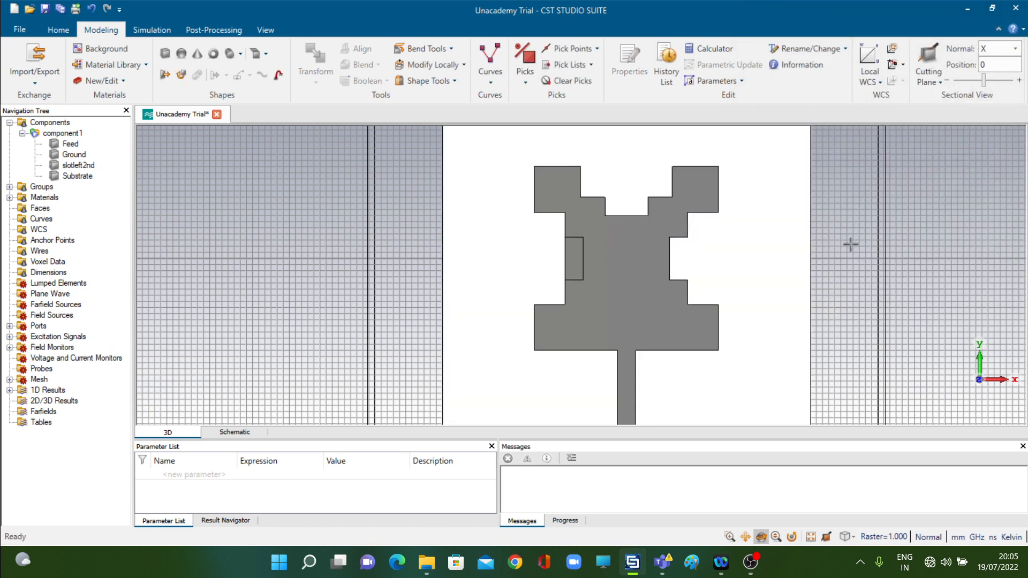
Subtract the slotleft2nd solid from Feed to cut the slot in the patch's left edge.
left_click(656, 296)
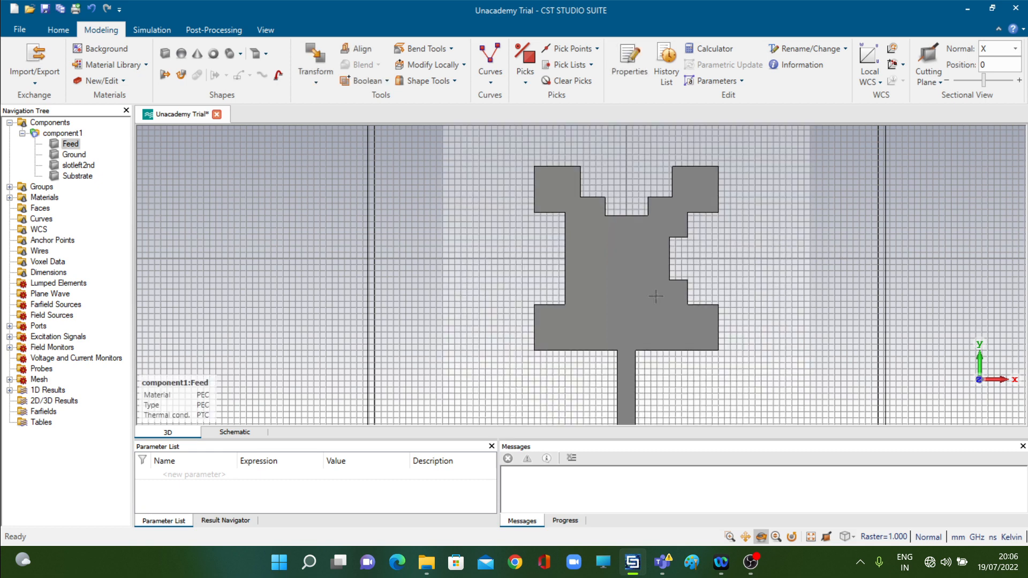
left_click(387, 81)
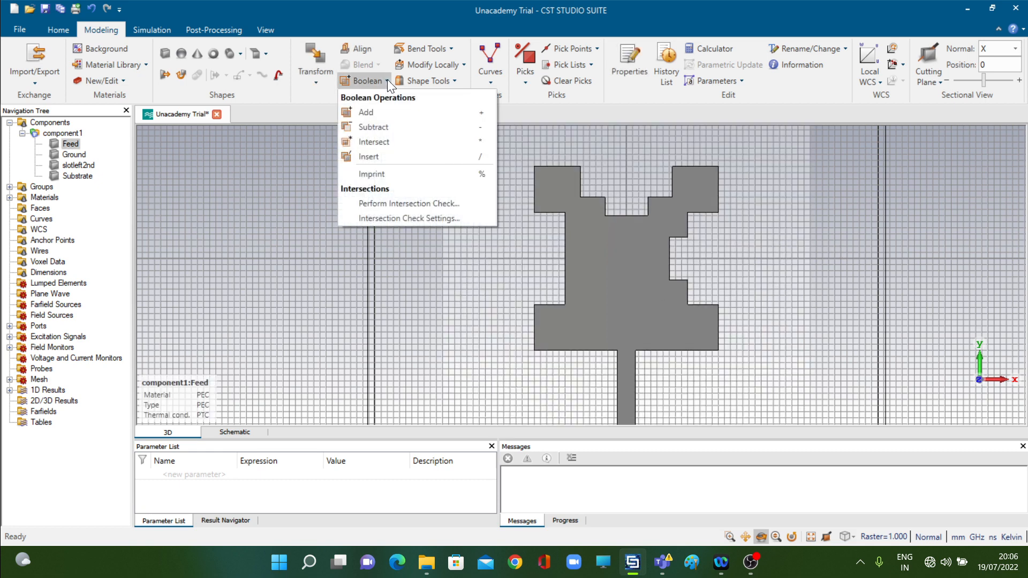
left_click(381, 126)
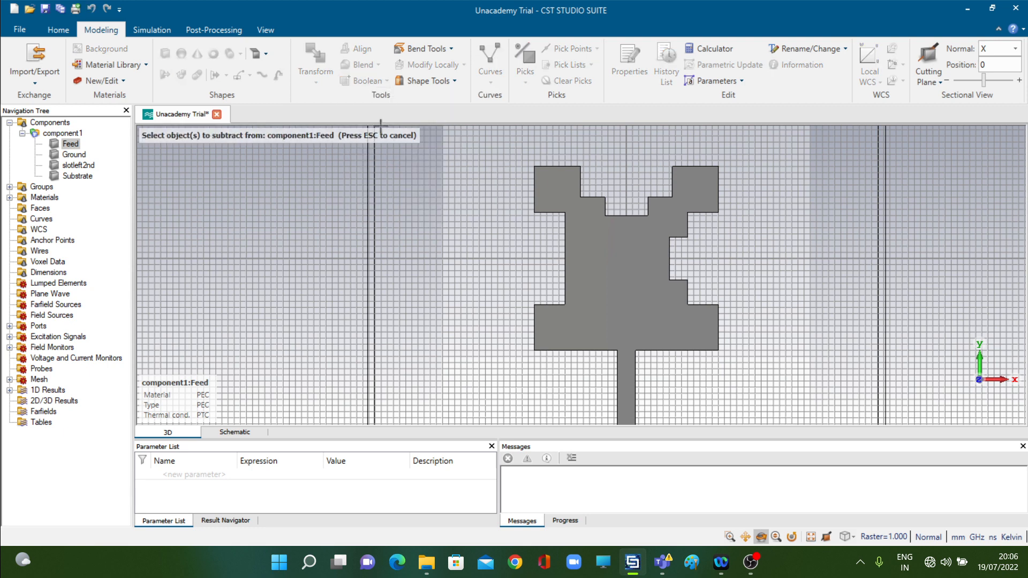
left_click(89, 168)
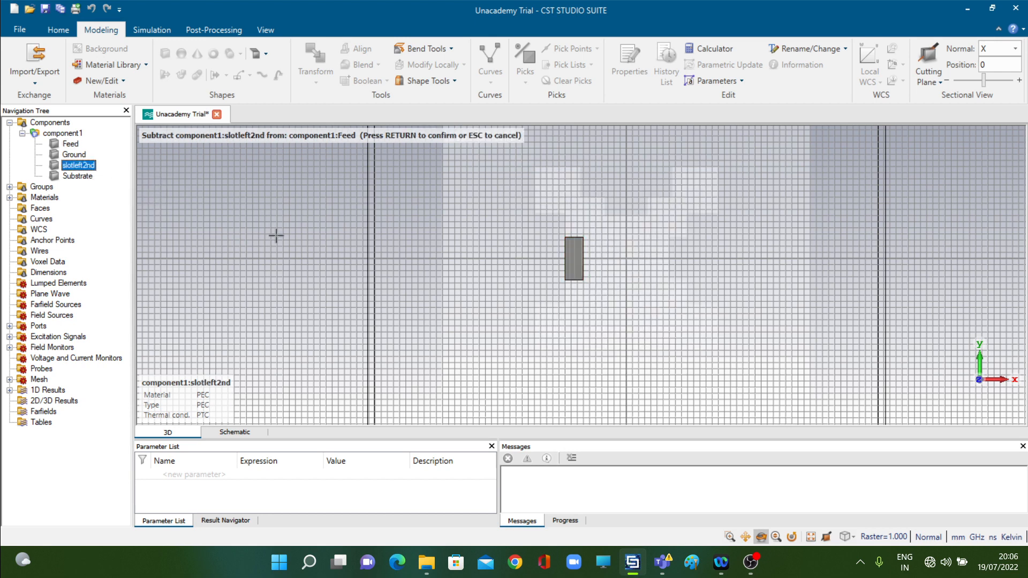
key("Return")
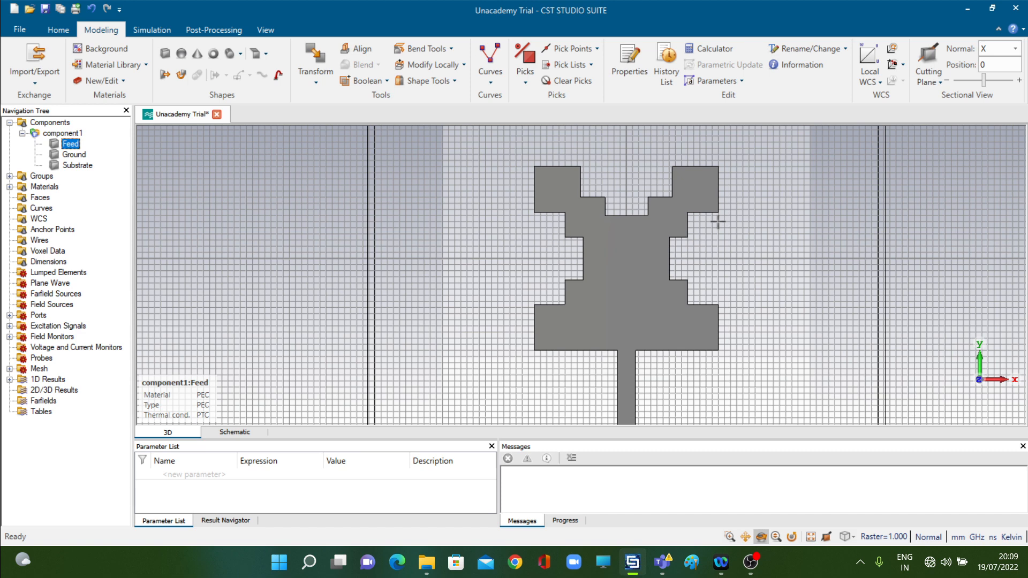
scroll(717, 220, "down", 5)
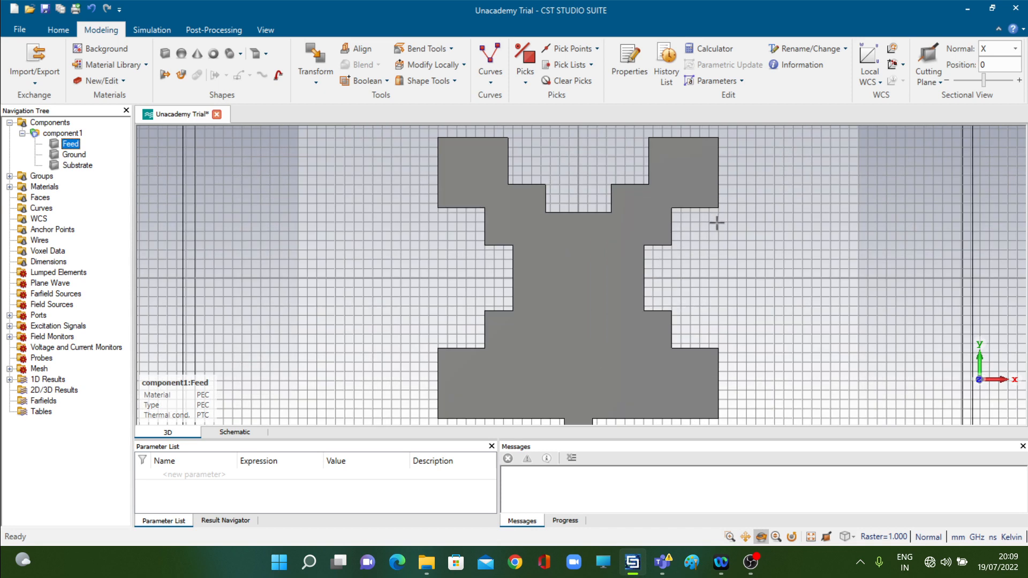
scroll(717, 224, "up", 3)
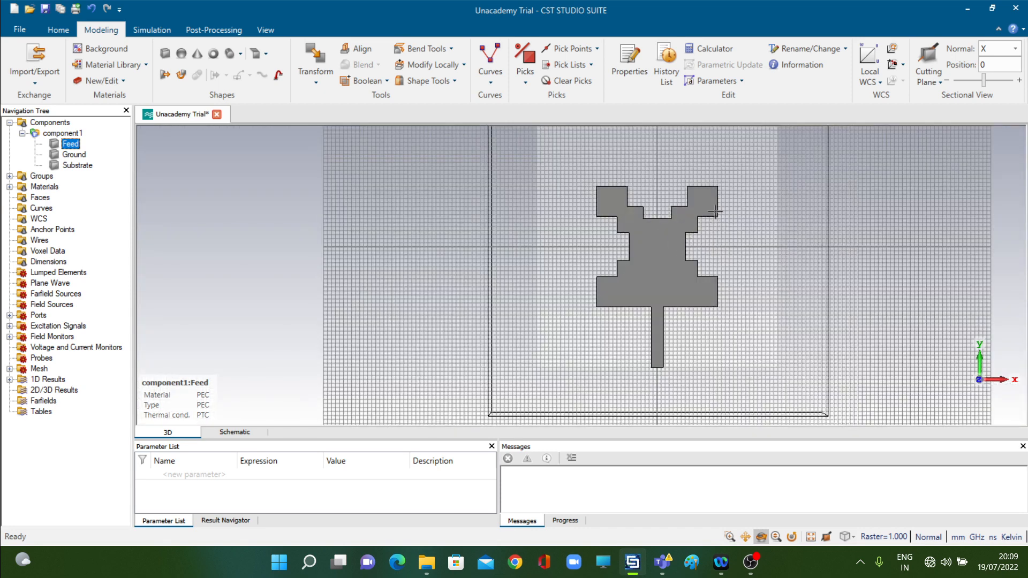
Pan to the slotted patch, show all components, and inspect the full antenna in perspective and front views.
left_click(269, 27)
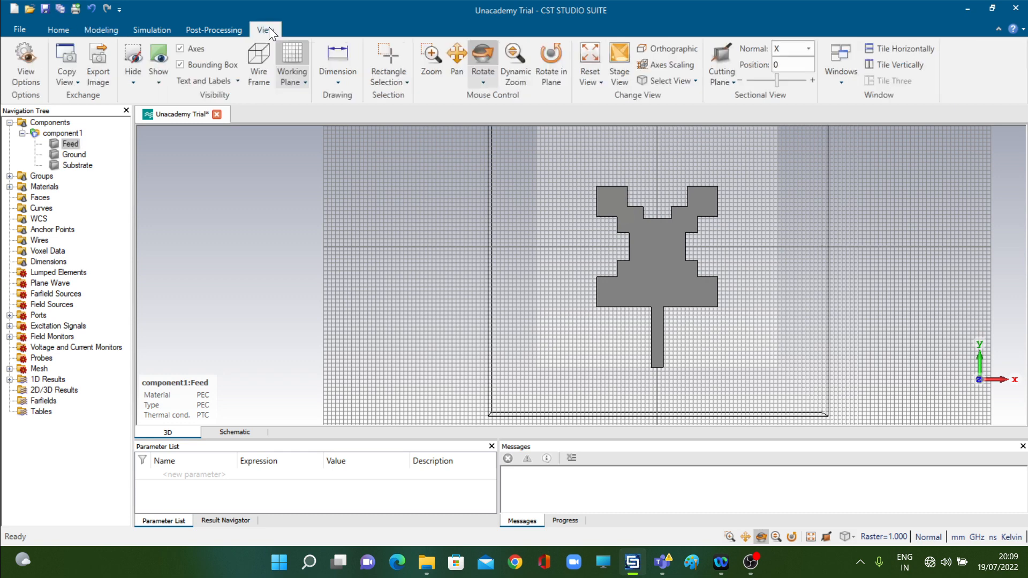
left_click(455, 54)
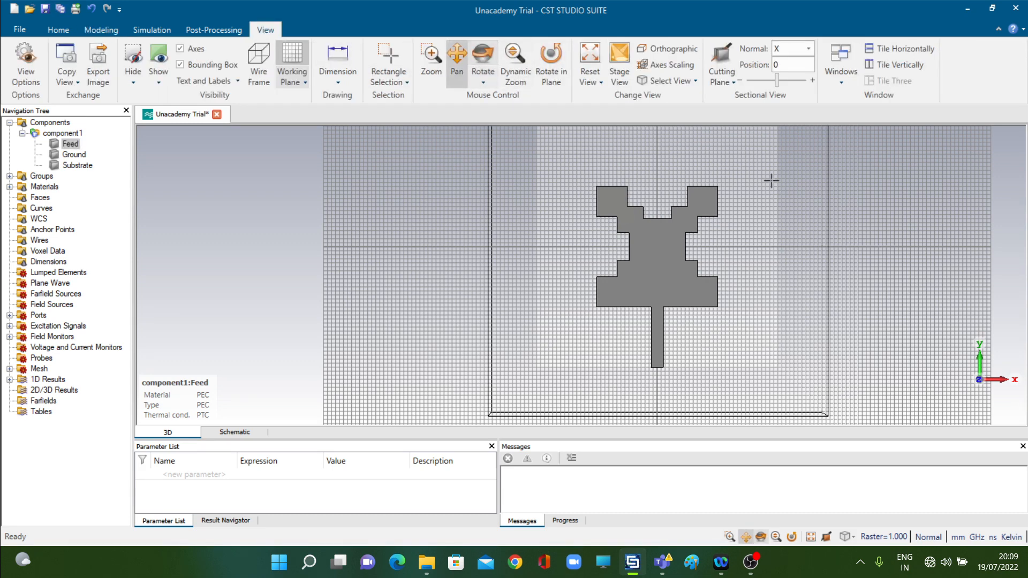
left_click_drag(771, 177, 756, 231)
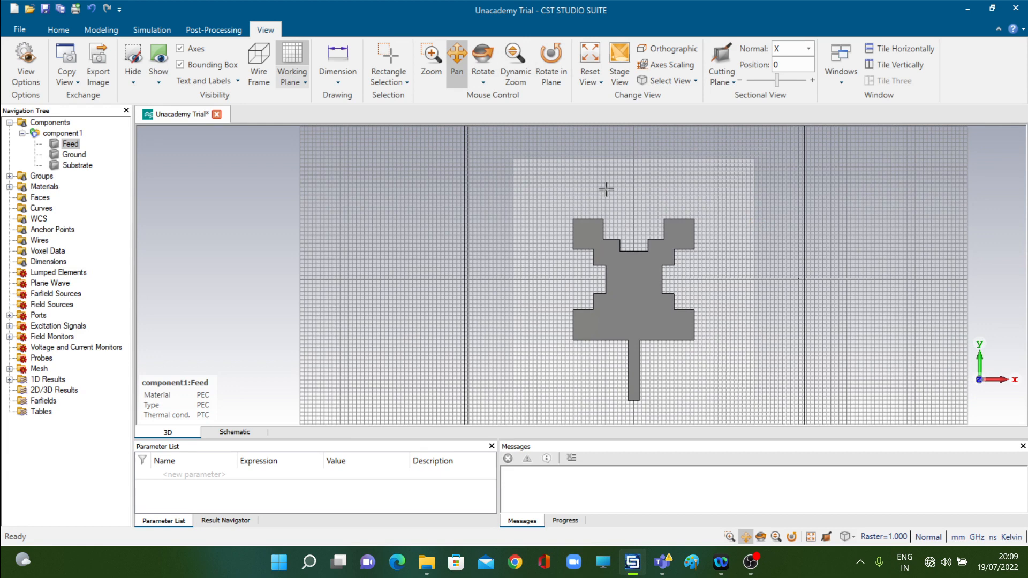
left_click(59, 123)
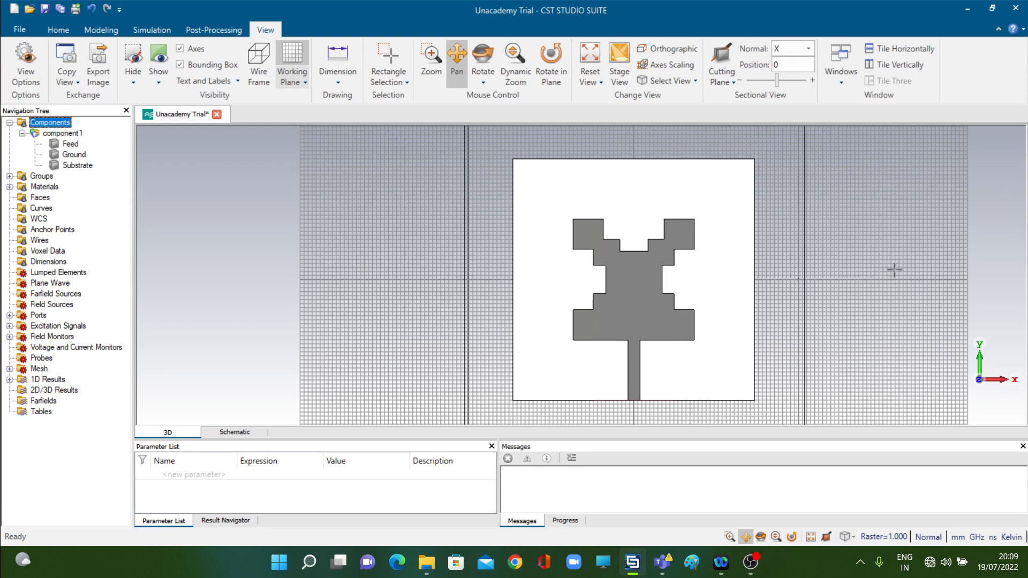
key("0")
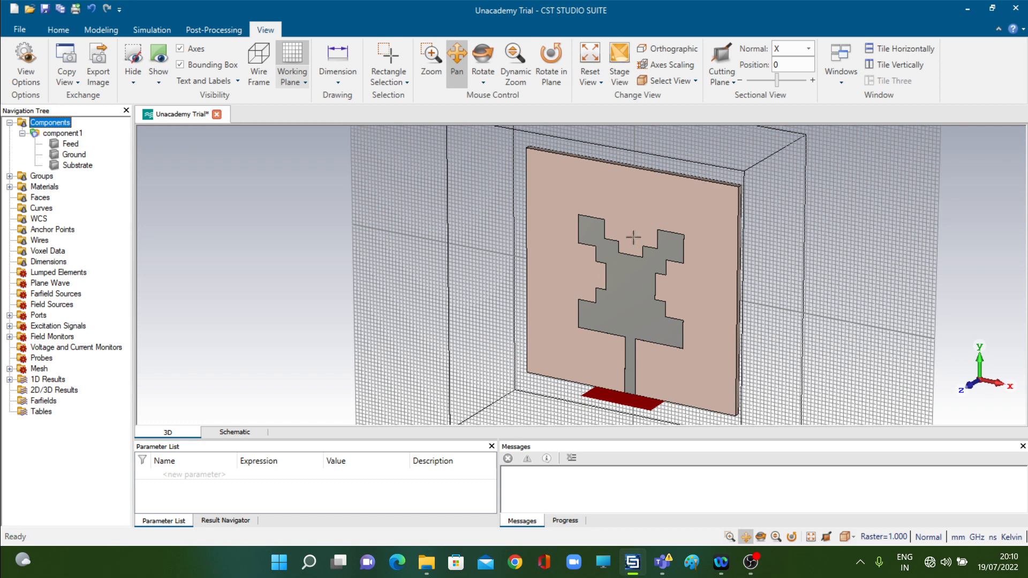
key("5")
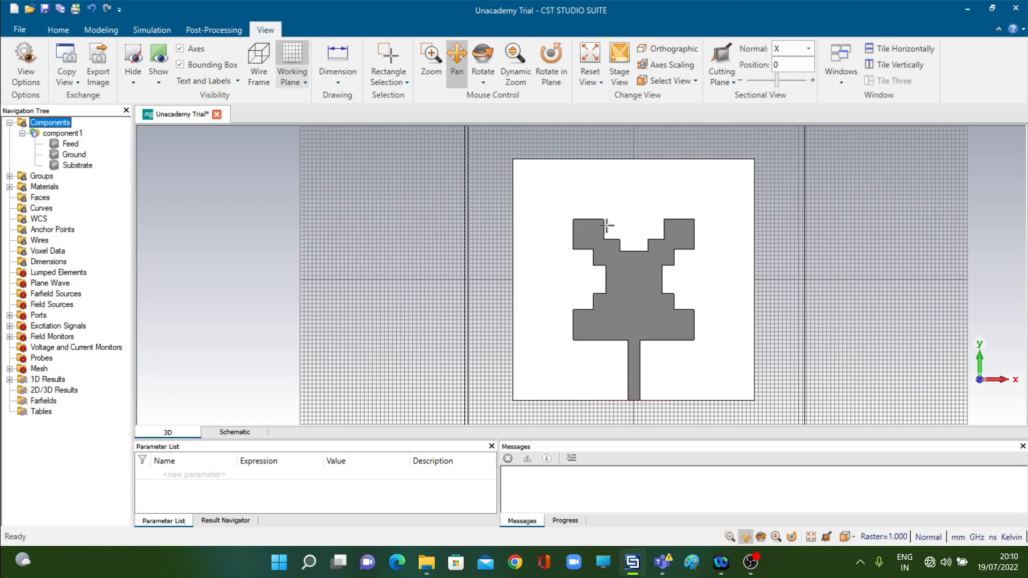